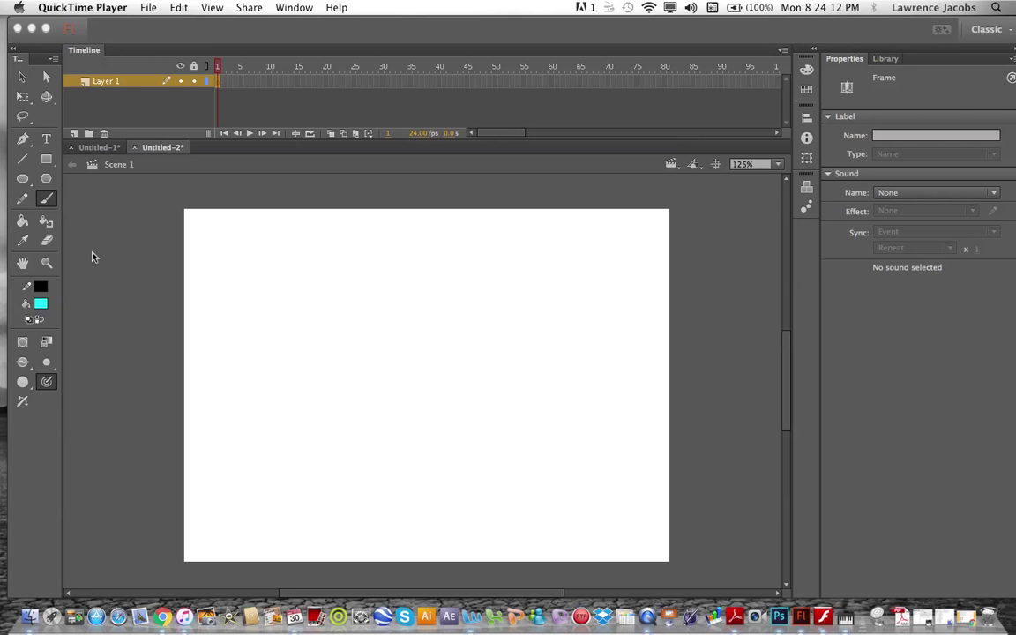
Step: Activate the Flash window and choose the Brush Tool with a cyan fill
click(50, 202)
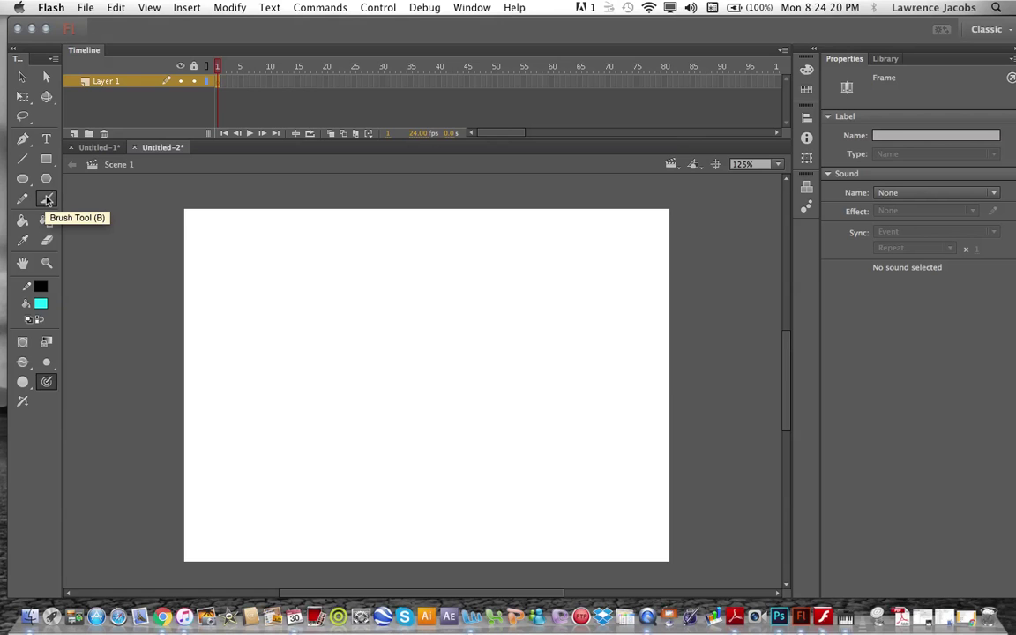
click(48, 200)
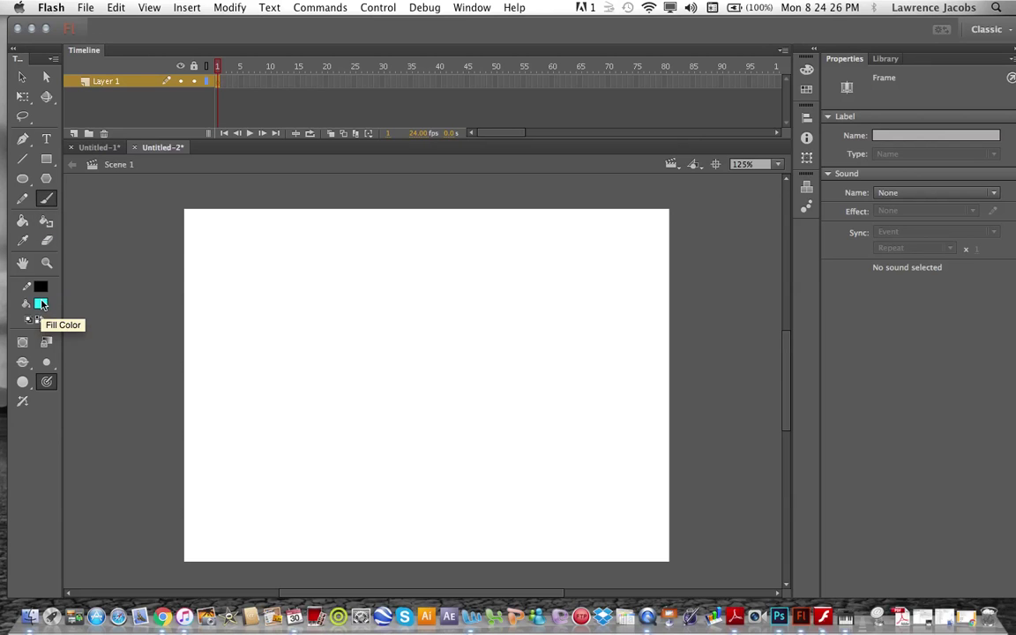
Step: Brush a cyan head circle, an eye ring, a zigzag mouth and a pupil onto the stage
mouse_move(427, 268)
mouse_down()
mouse_move(389, 271)
mouse_move(364, 289)
mouse_move(343, 317)
mouse_move(328, 372)
mouse_move(339, 400)
mouse_move(397, 436)
mouse_move(422, 439)
mouse_move(495, 419)
mouse_move(525, 388)
mouse_move(527, 354)
mouse_move(488, 295)
mouse_move(426, 267)
mouse_up()
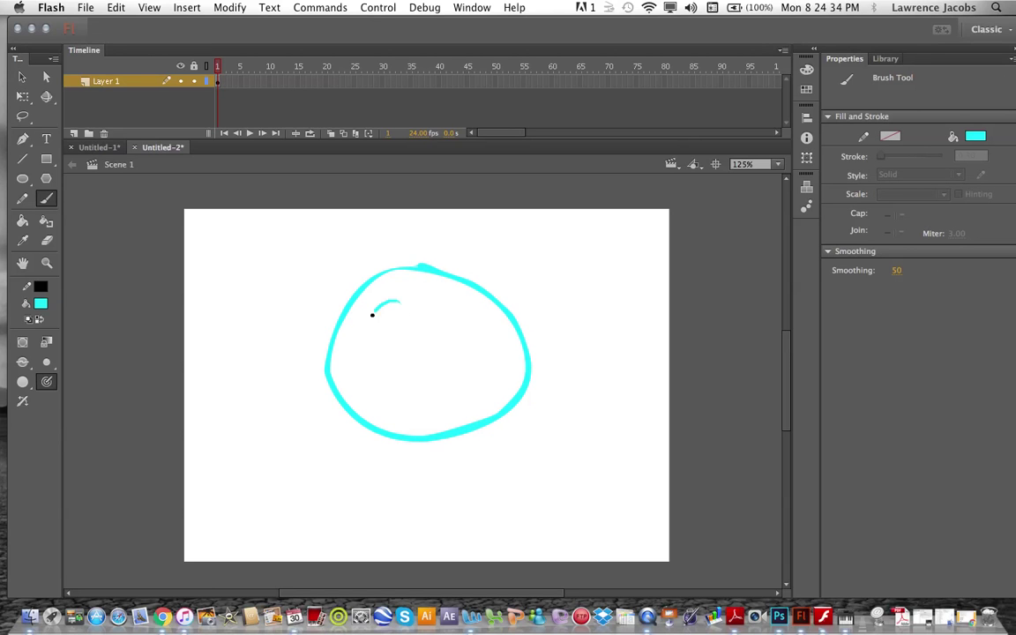
mouse_move(372, 315)
mouse_down()
mouse_move(391, 355)
mouse_move(411, 347)
mouse_move(415, 316)
mouse_move(396, 301)
mouse_move(433, 311)
mouse_move(438, 342)
mouse_move(468, 316)
mouse_up()
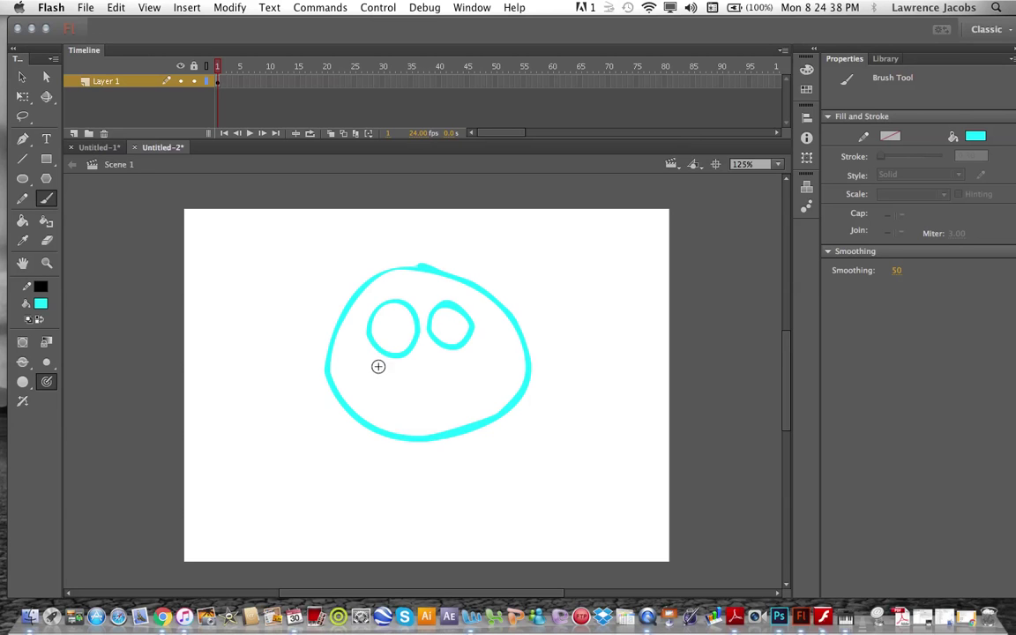
mouse_move(354, 351)
mouse_down()
mouse_move(378, 374)
mouse_move(456, 378)
mouse_move(490, 359)
mouse_up()
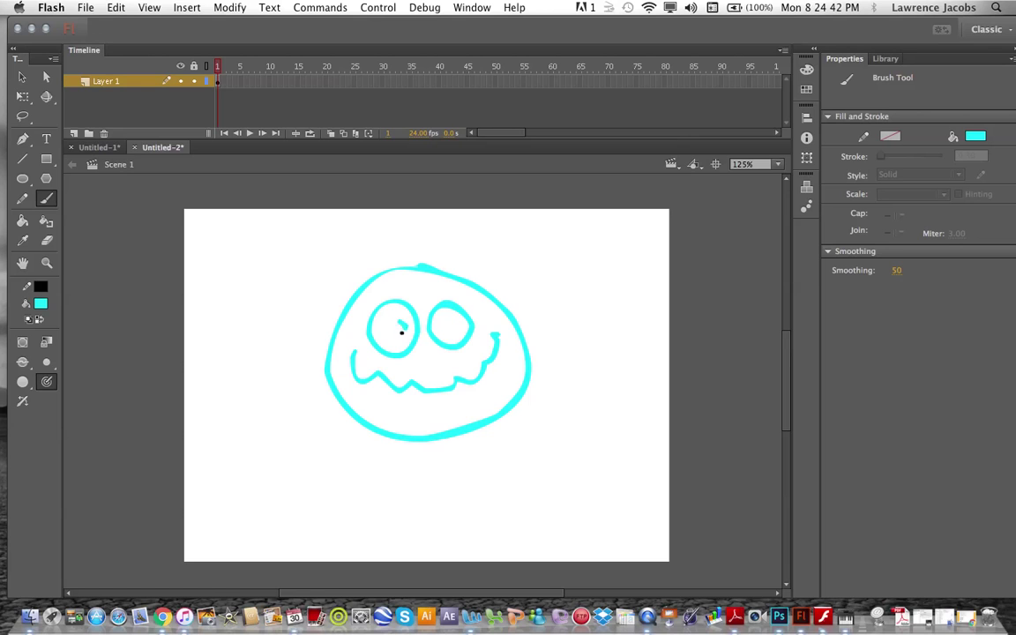
drag(401, 332, 405, 326)
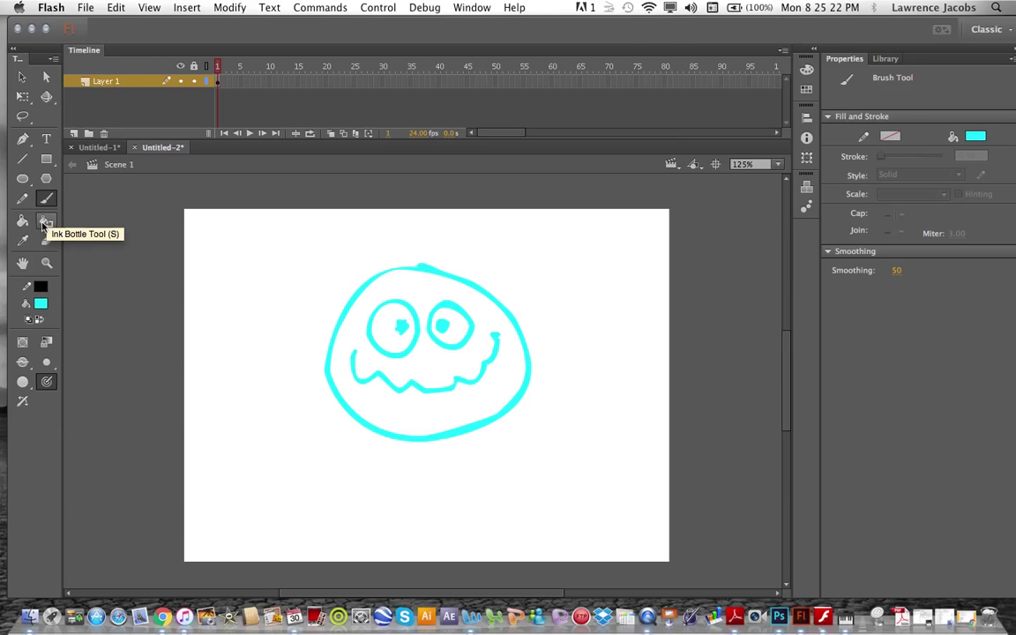
Step: Select the Ink Bottle Tool with a solid black 0.30 stroke and settle the zoom at 250%
click(44, 225)
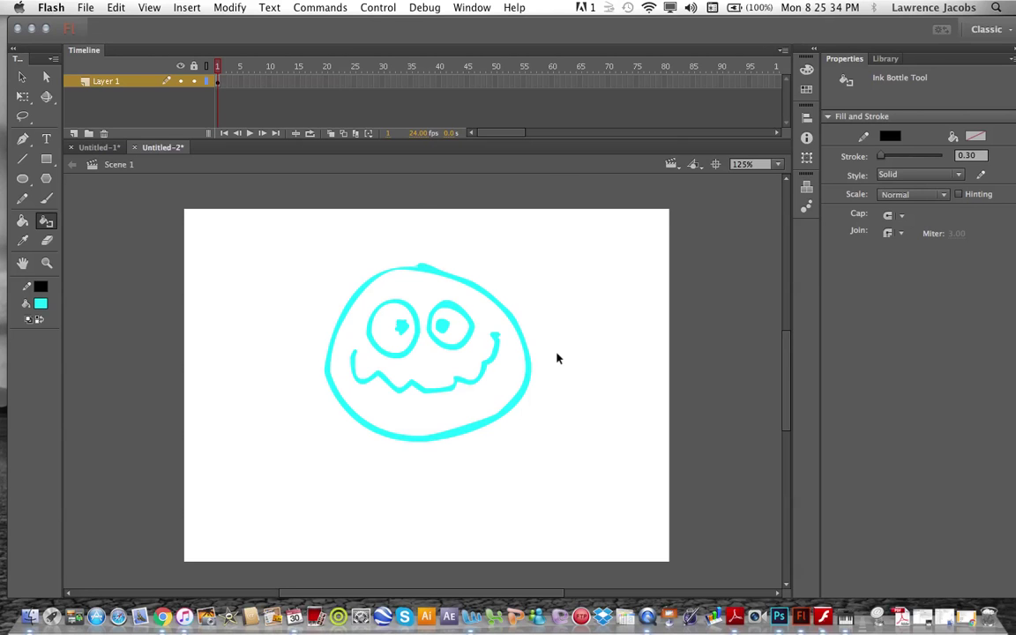
key(super+equal)
key(super+equal)
key(super+equal)
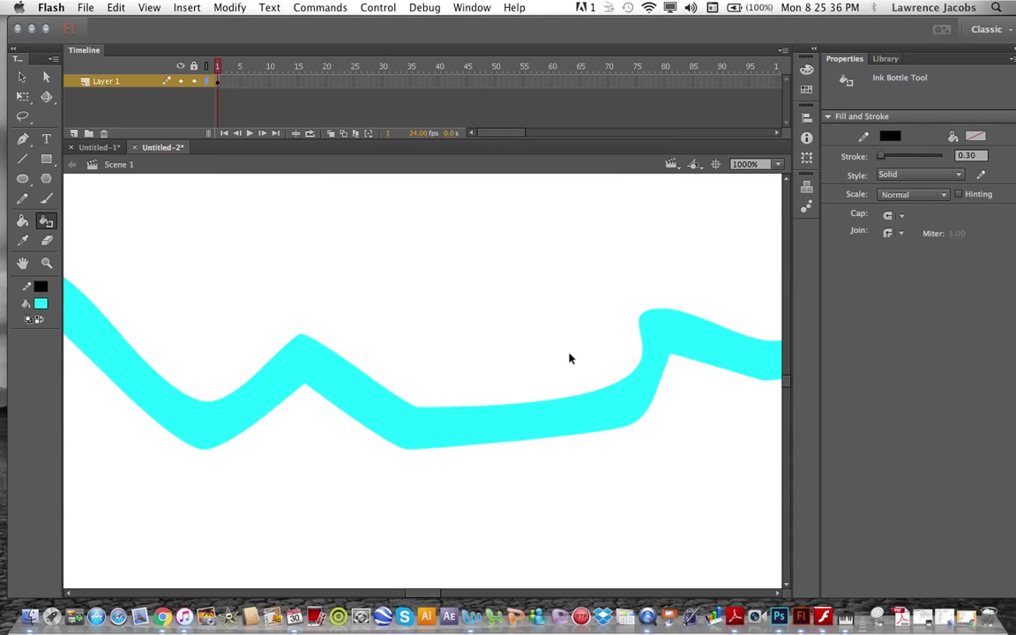
key(super+minus)
key(super+minus)
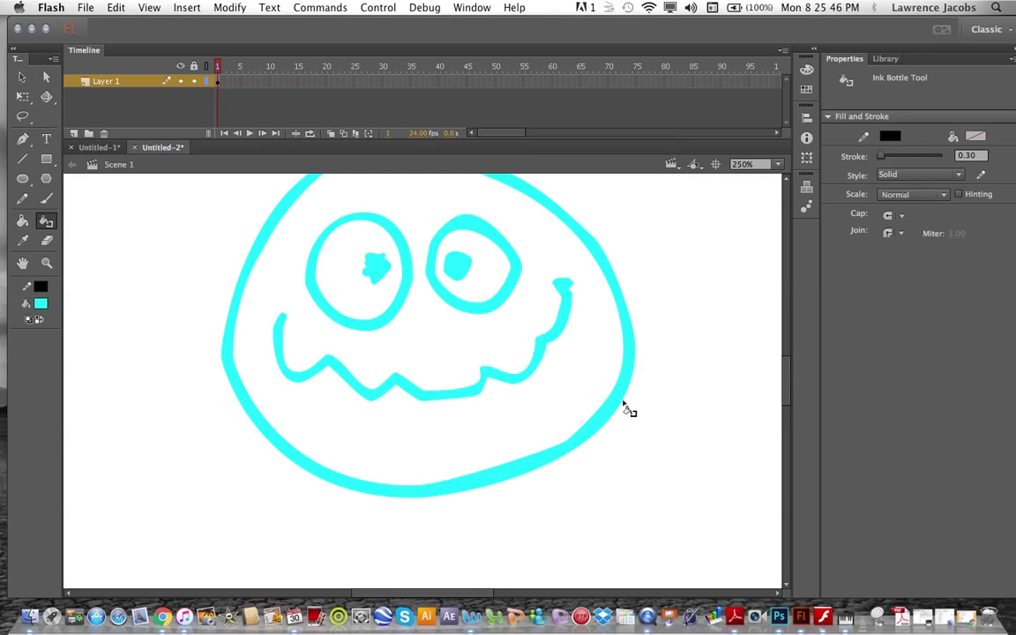
Step: Ink the head's outer edge, the mouth, the left eye ring and both pupils in black
click(626, 404)
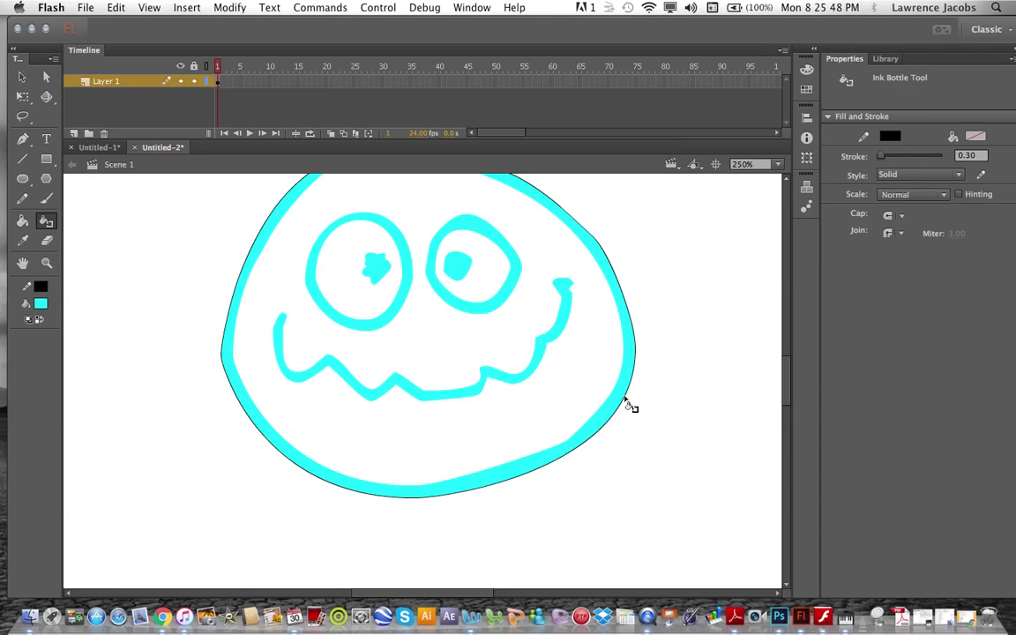
click(306, 385)
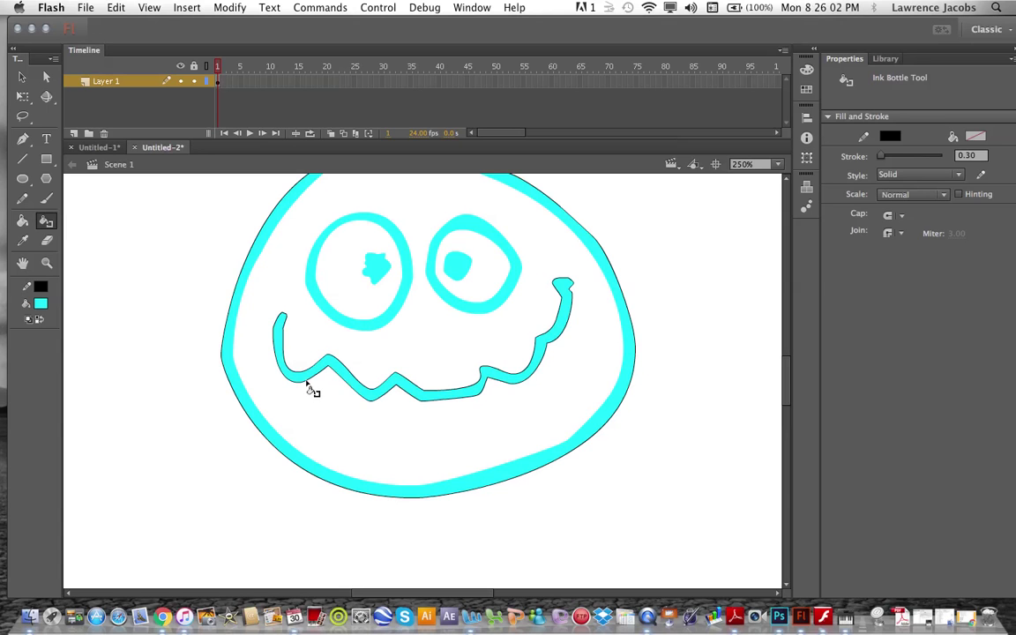
click(353, 325)
click(385, 280)
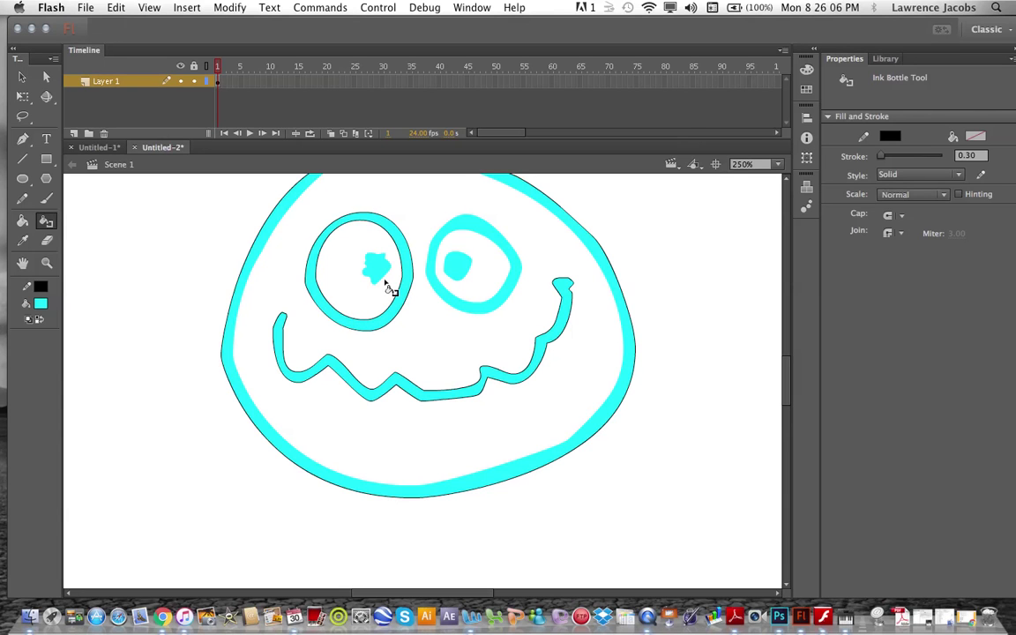
click(466, 281)
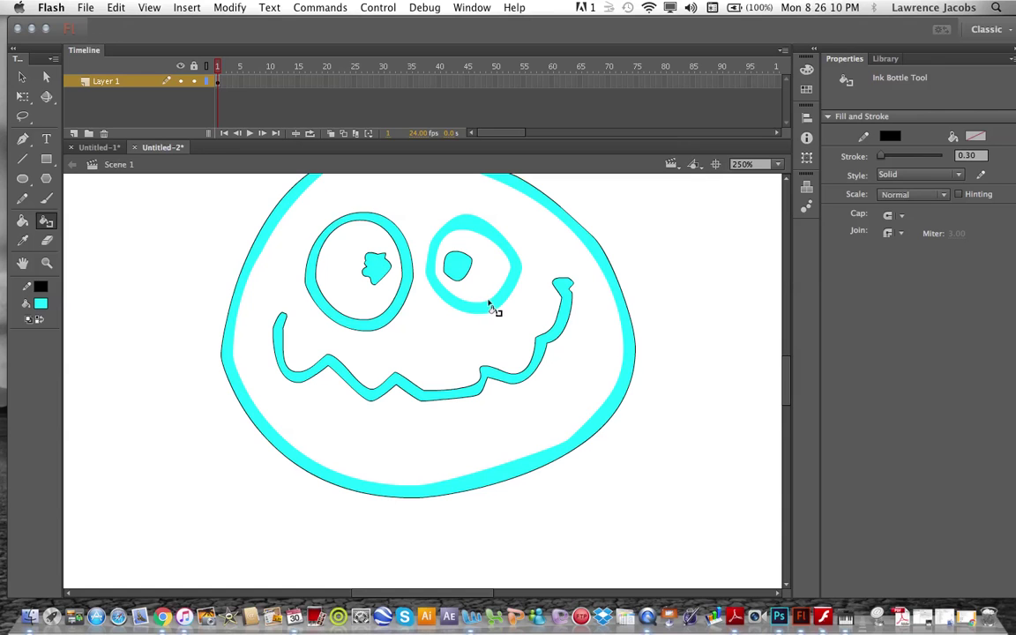
Step: Ink both edges of the right eye ring, the head's inner edge and the remaining mouth edge
click(490, 304)
click(499, 309)
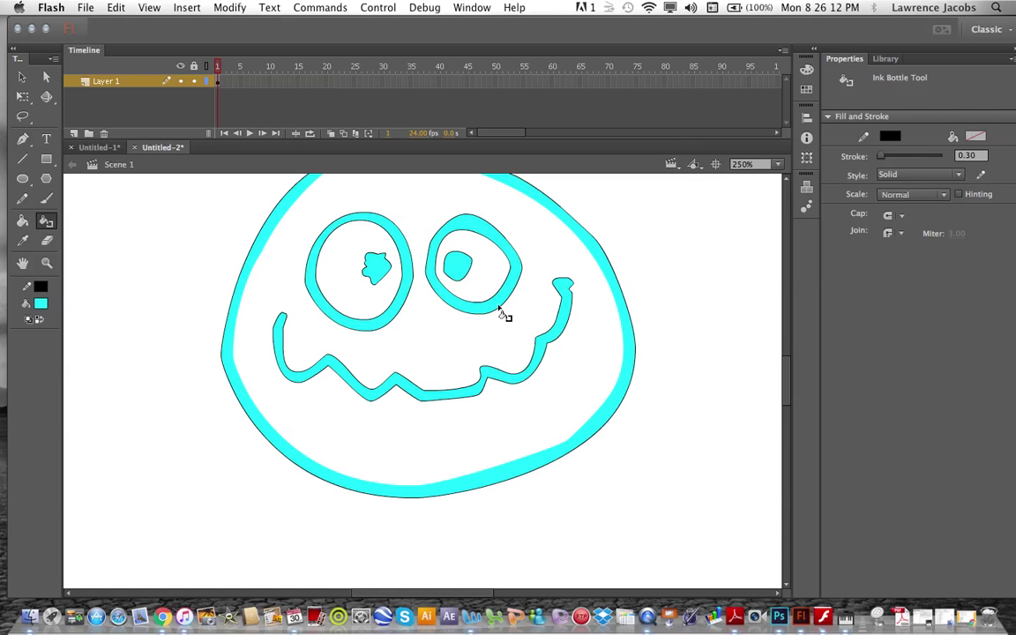
click(247, 391)
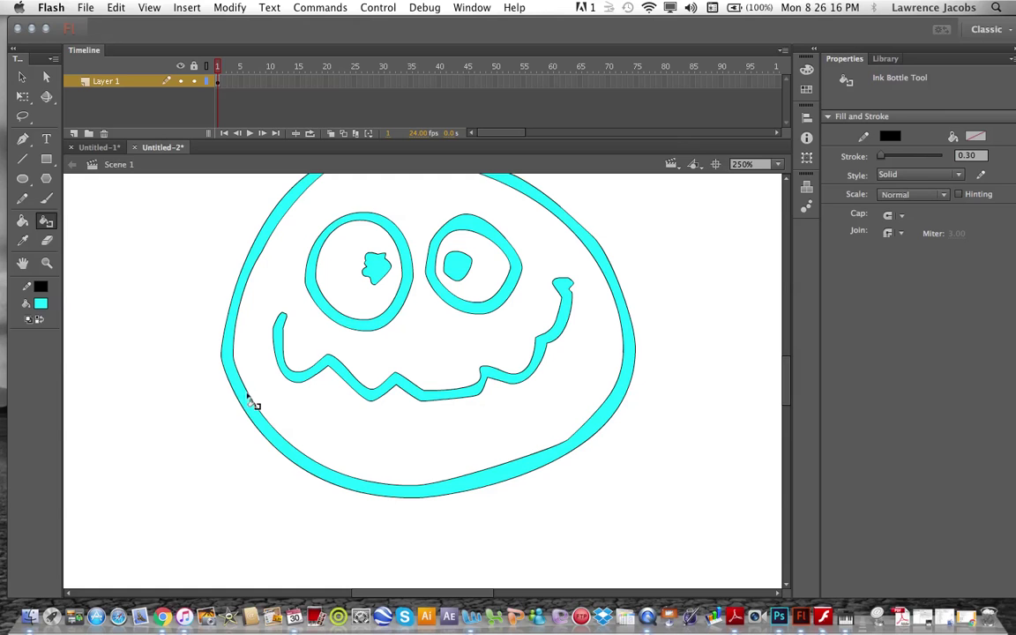
click(297, 380)
drag(674, 365, 651, 421)
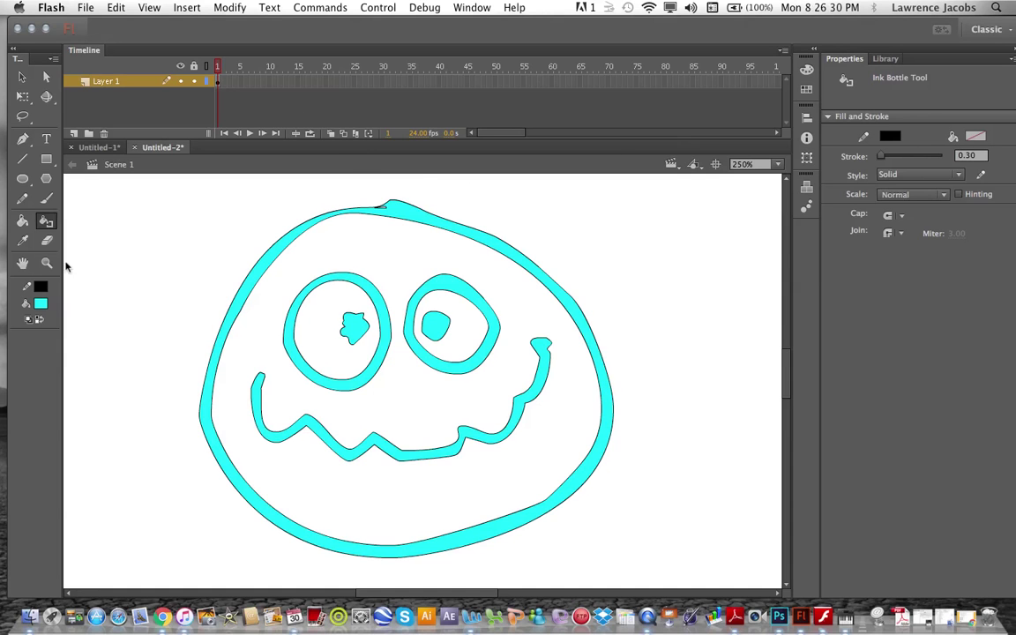
click(24, 78)
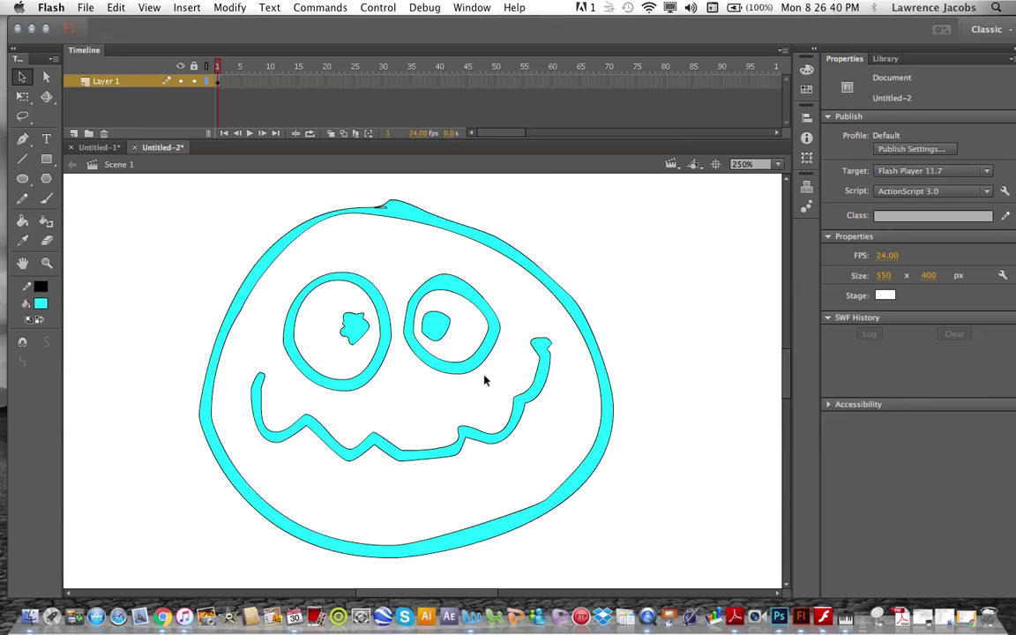
Step: Shift-select the outlines of both eye rings, the left pupil, the mouth and the head together
key(super+equal)
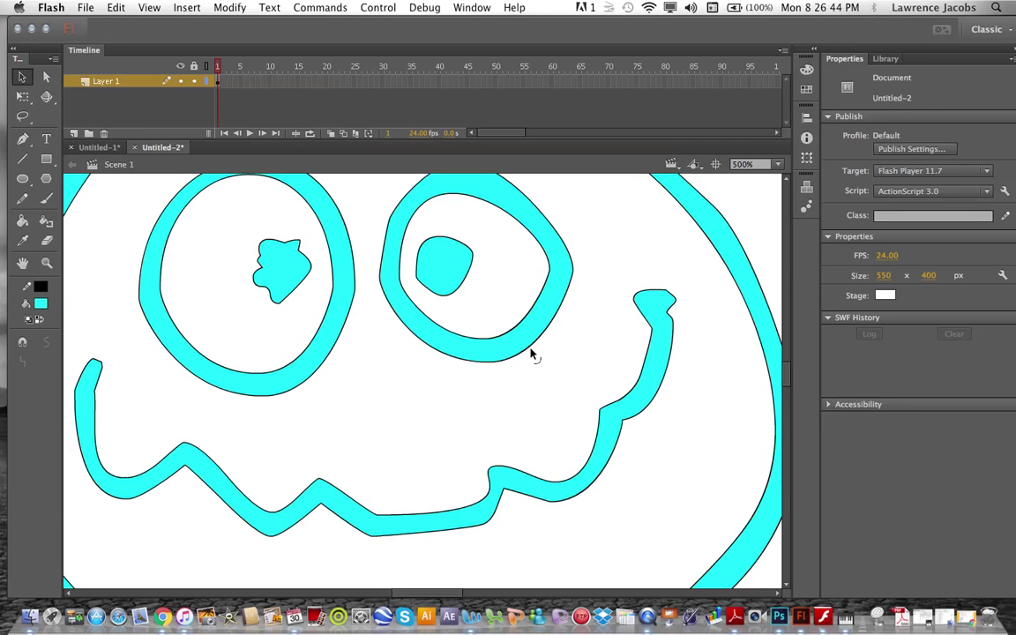
click(529, 352)
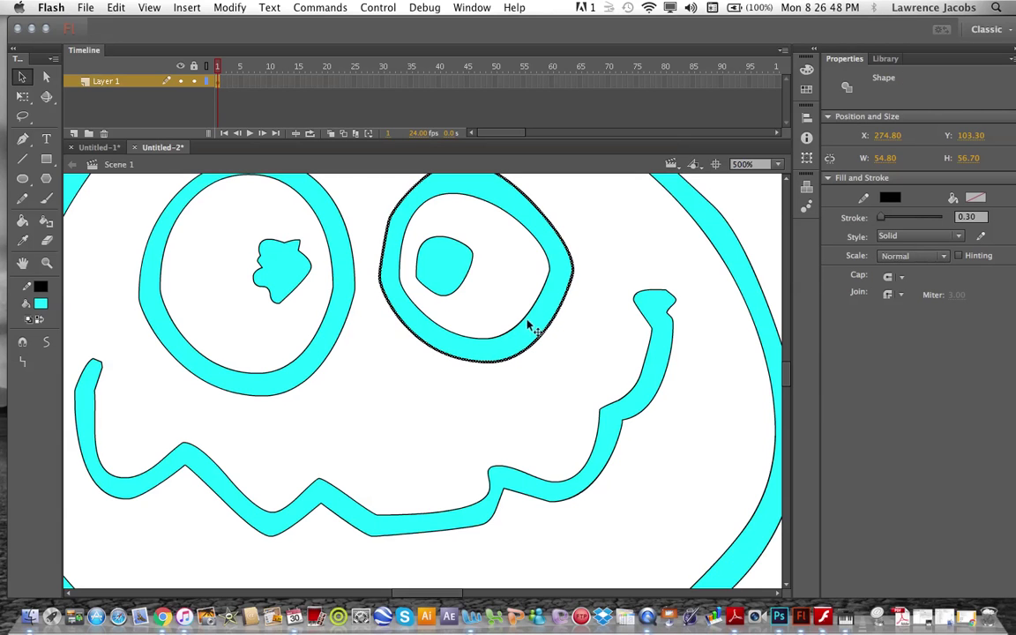
shift+click(523, 325)
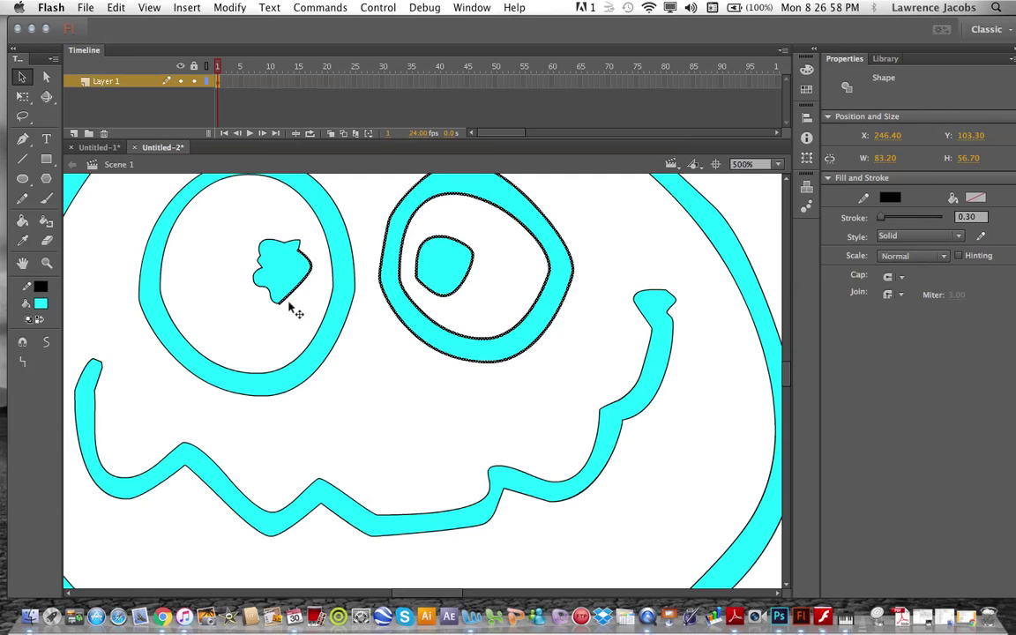
shift+click(284, 304)
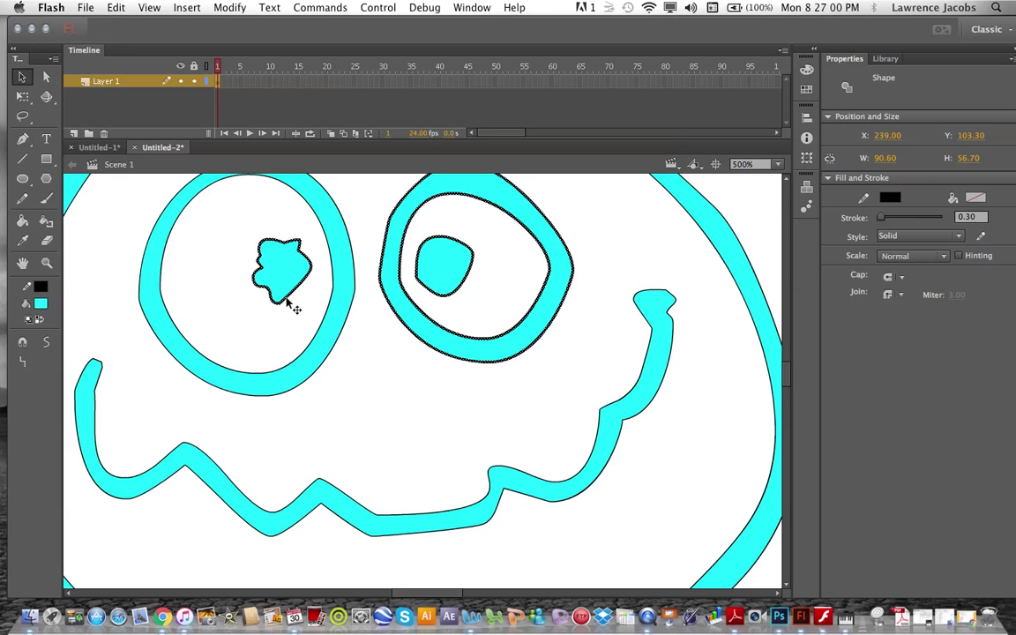
shift+click(335, 351)
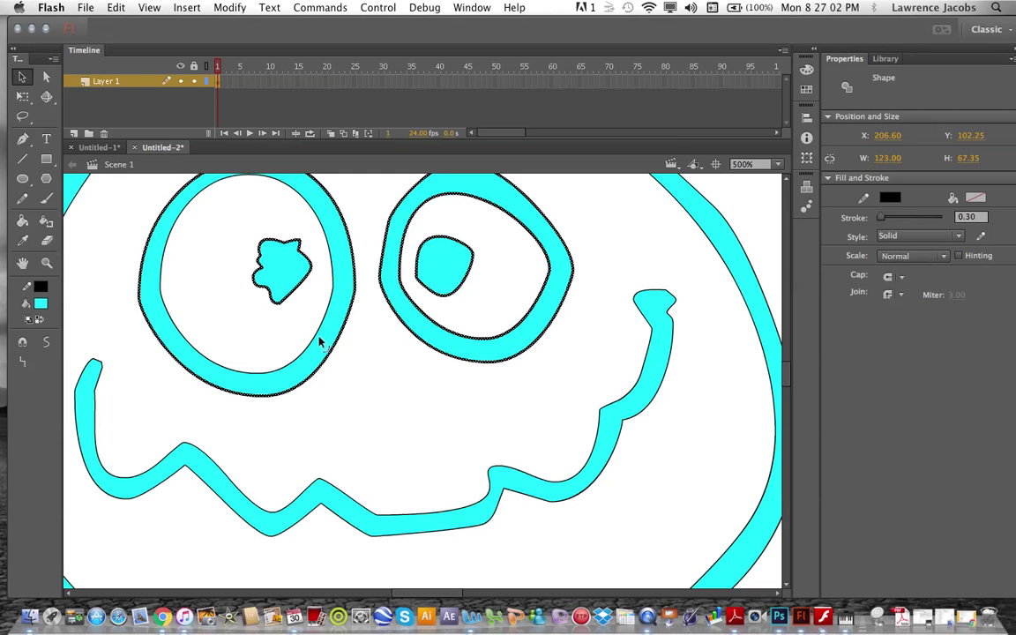
shift+click(380, 516)
shift+click(381, 532)
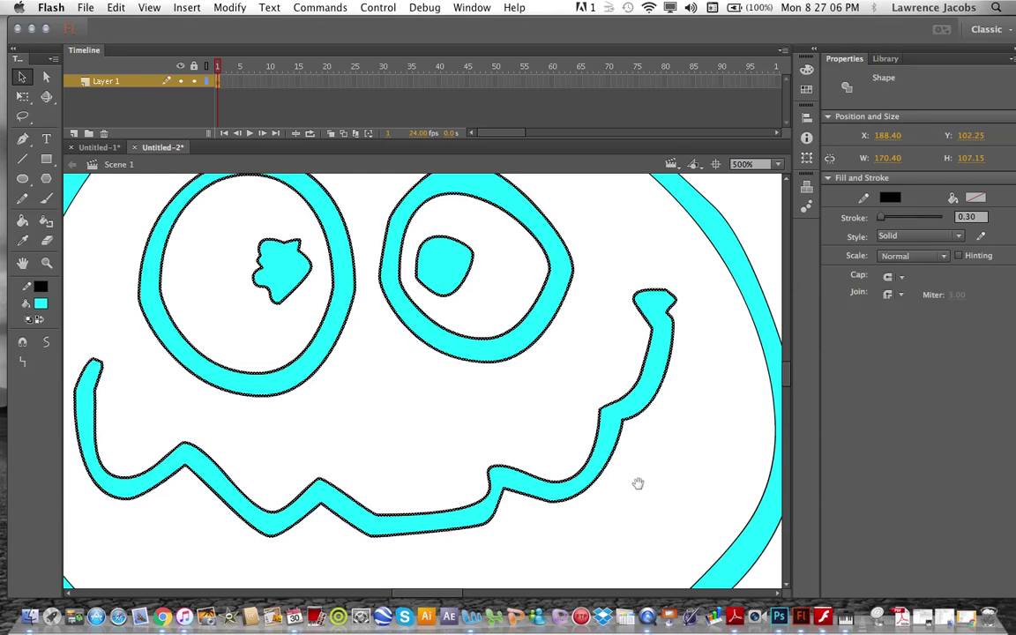
key(super+minus)
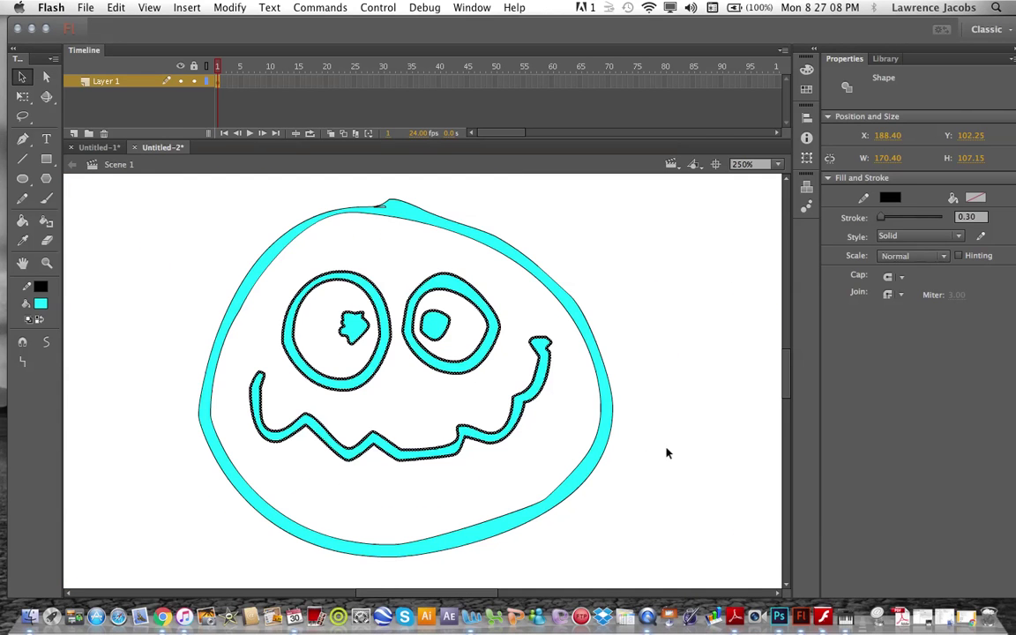
shift+click(584, 487)
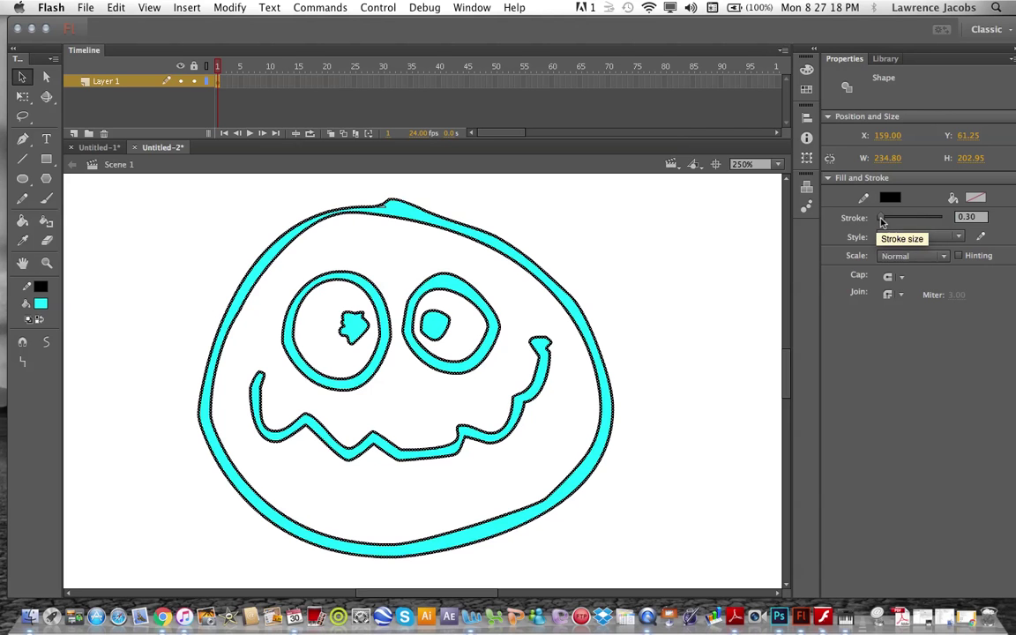
Step: Set the selected outlines' solid Stroke width to 3.65 in Properties > Fill and Stroke
drag(881, 221, 880, 221)
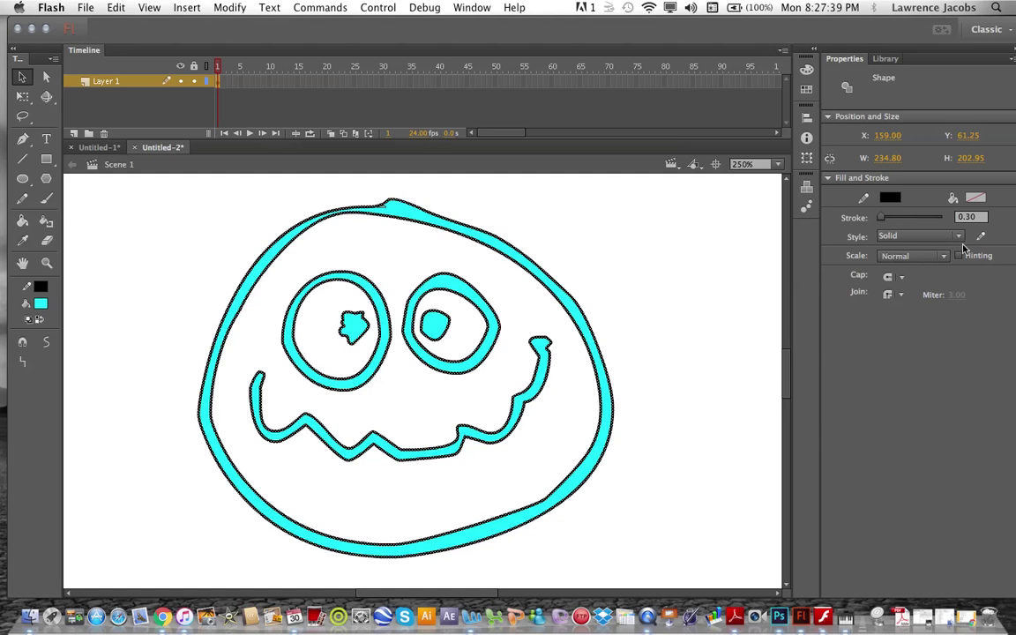
click(981, 216)
text(0.5)
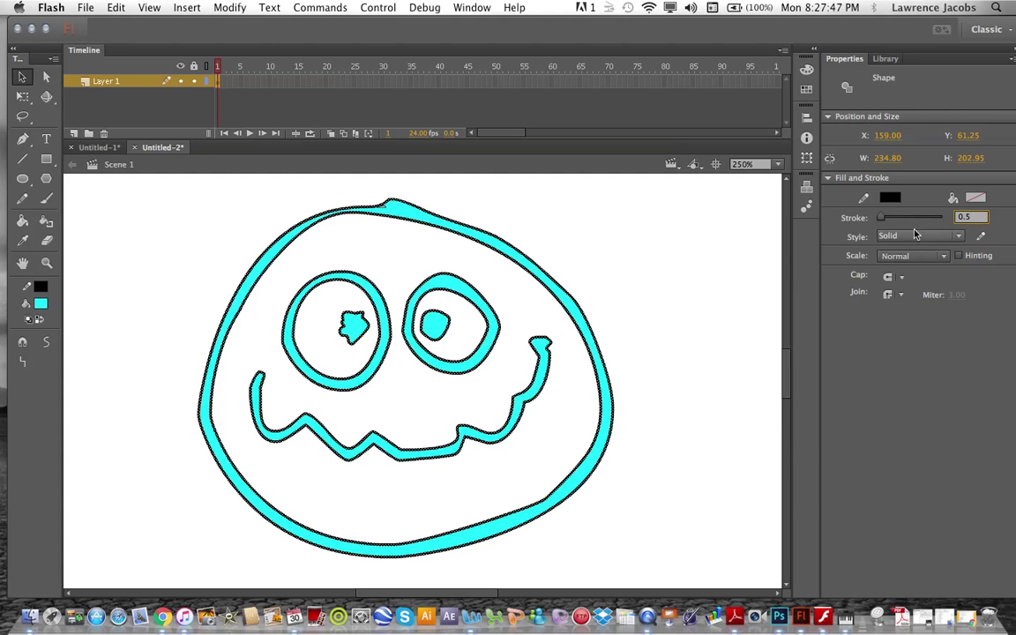
click(954, 235)
click(881, 224)
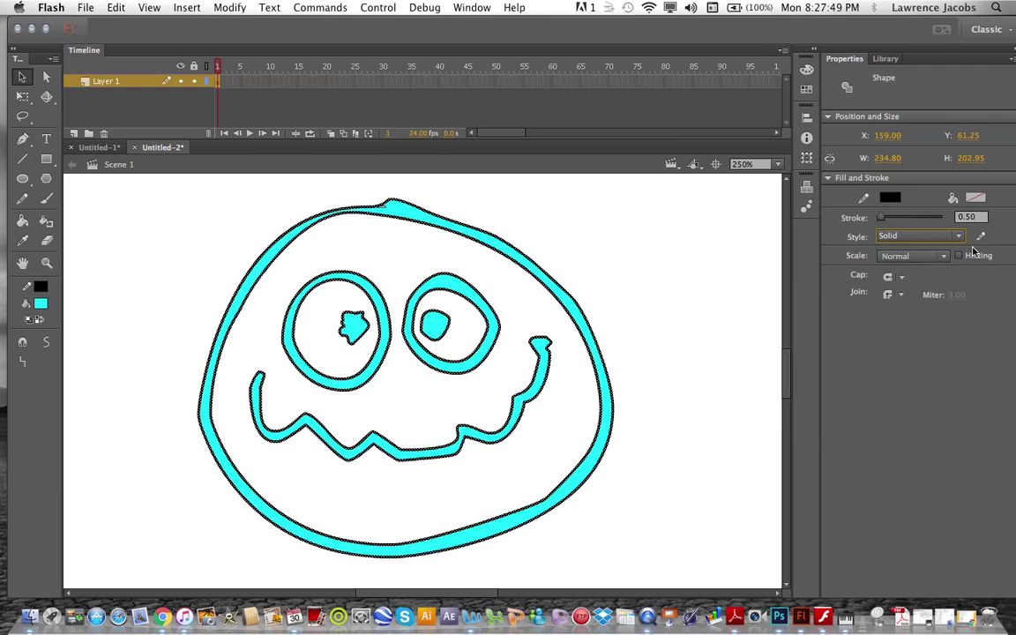
drag(880, 217, 940, 234)
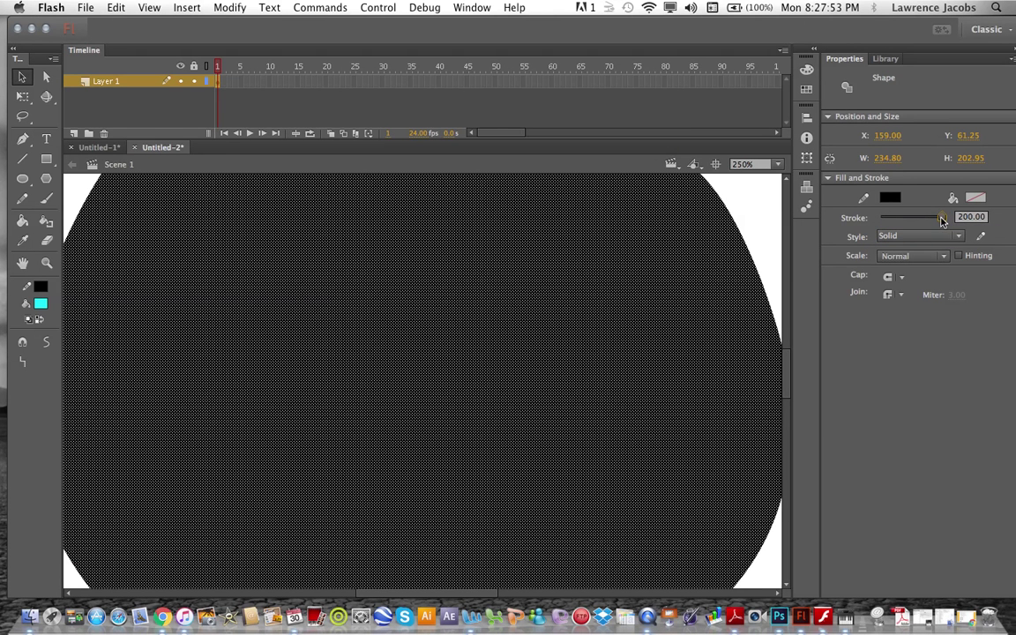
mouse_move(941, 219)
mouse_down()
mouse_move(881, 225)
mouse_move(890, 226)
mouse_up()
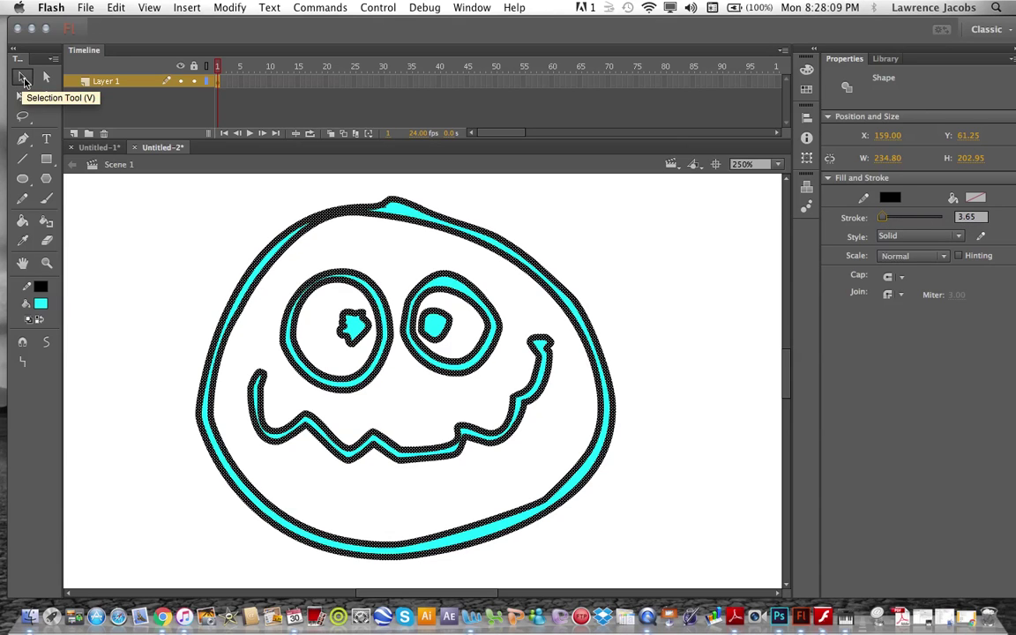
Step: Deselect the outlines by clicking empty stage and zoom out to 125%
click(23, 79)
click(663, 276)
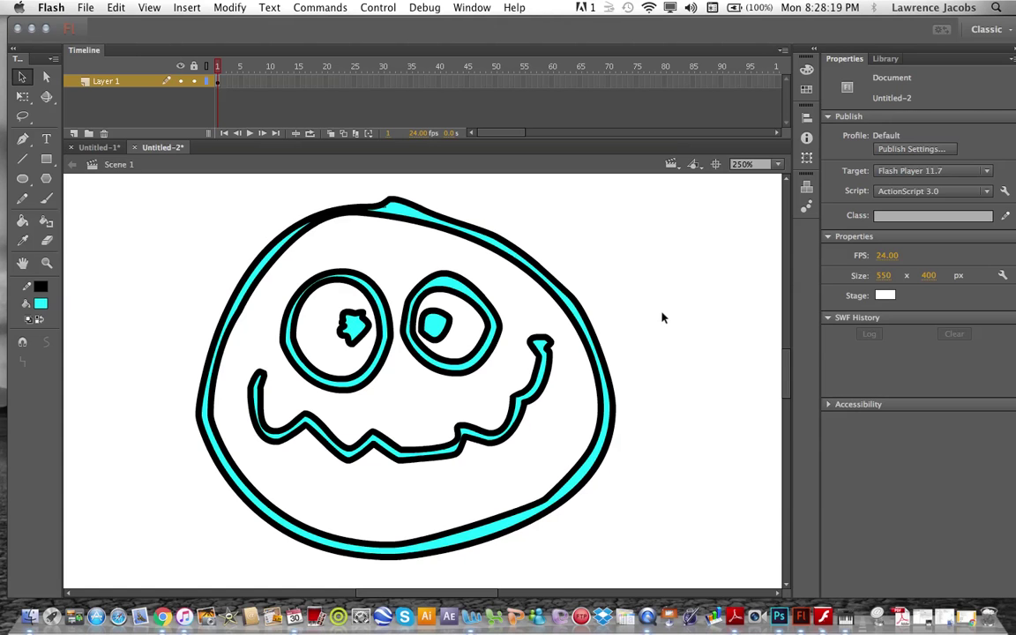
key(super+minus)
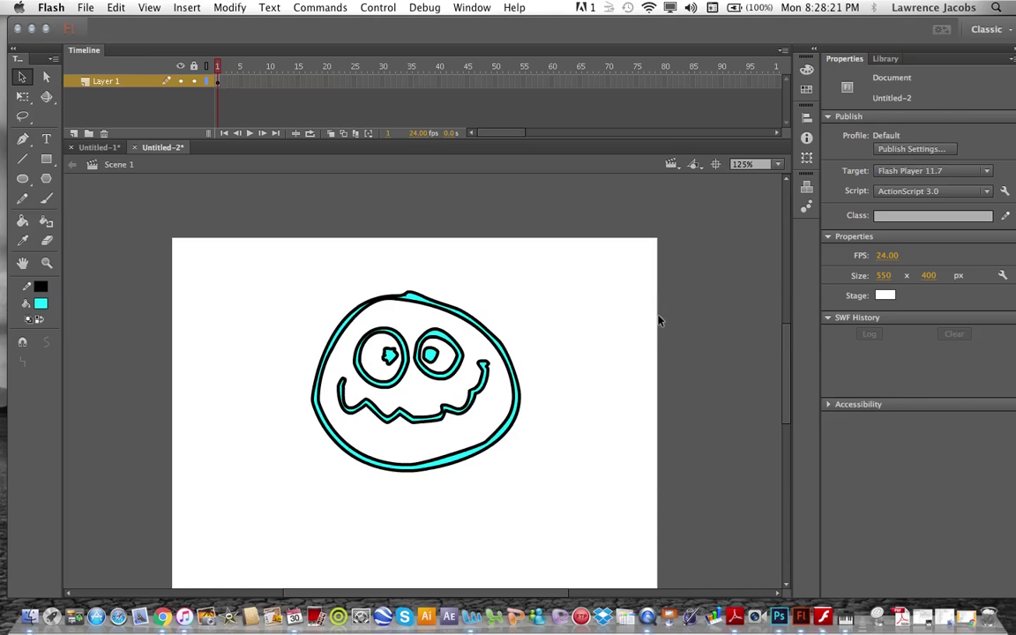